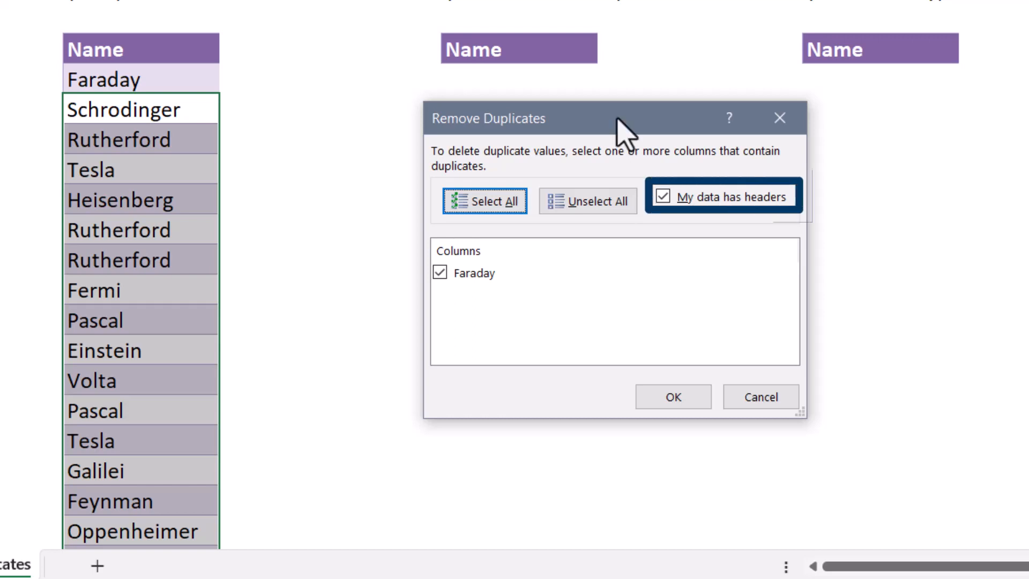
Step: Remove the duplicate values from the column C name list, treating the selected data as having no headers
click(663, 196)
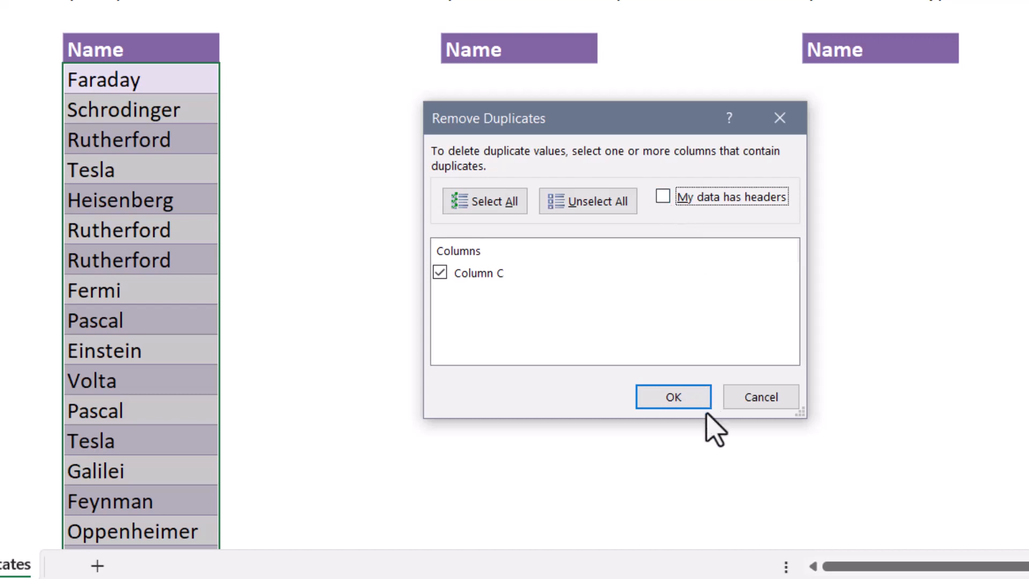
click(683, 405)
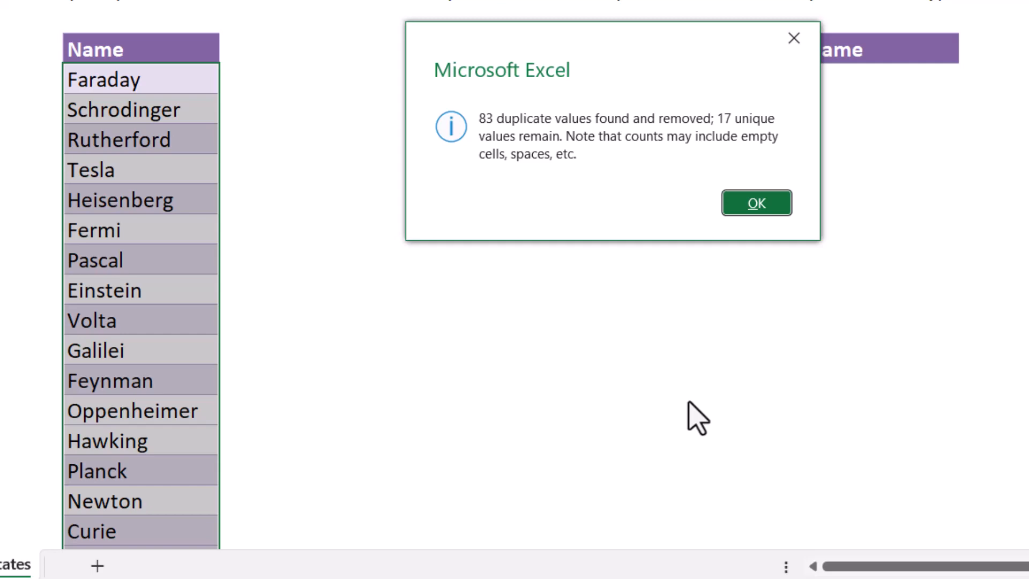
click(756, 204)
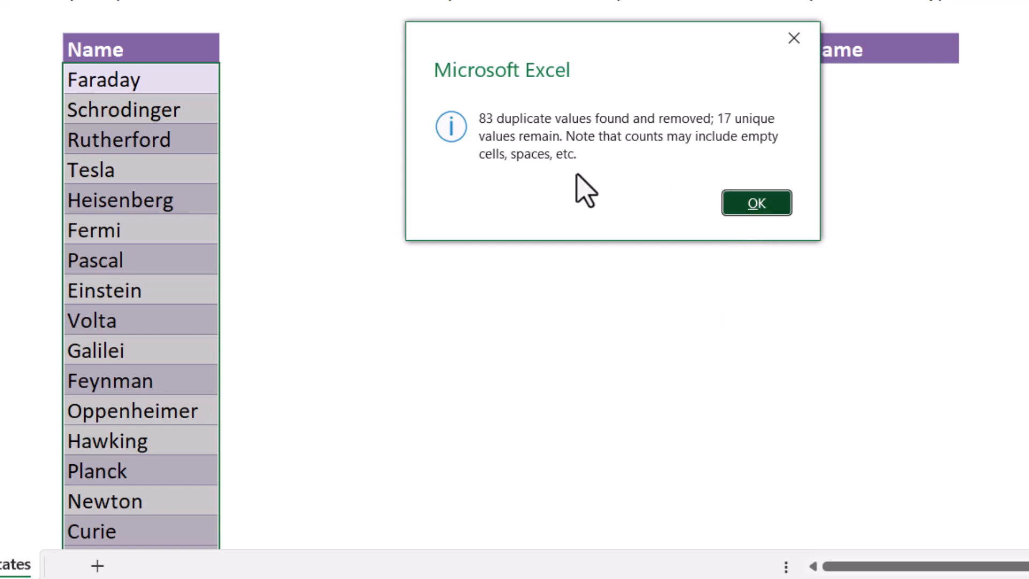
click(279, 78)
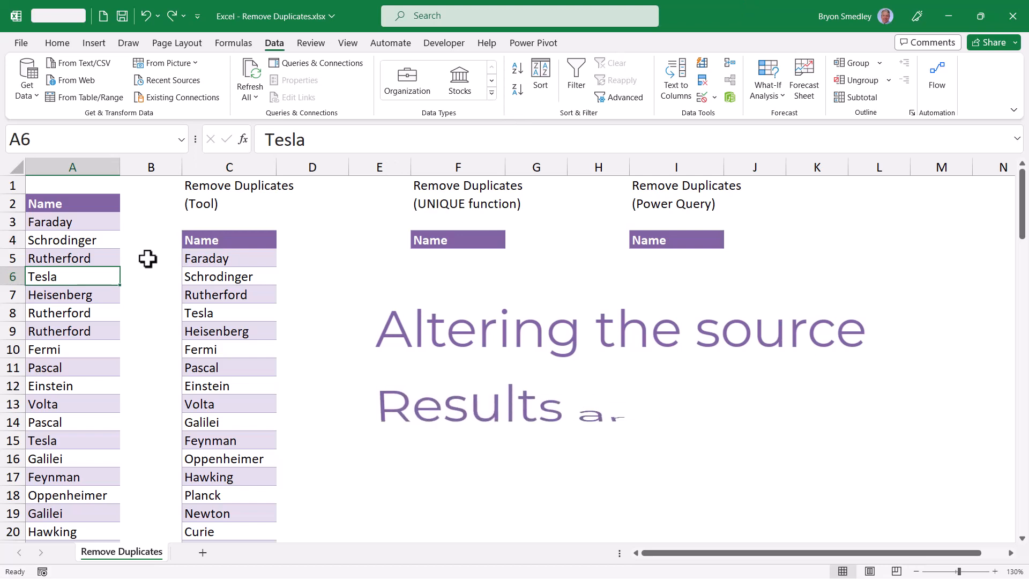
key(ctrl+y)
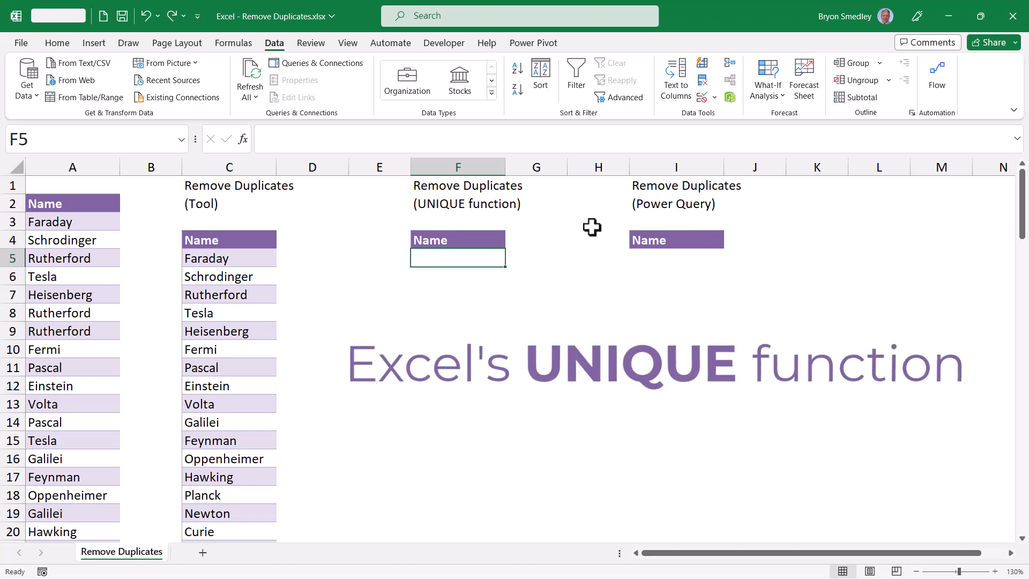
Step: Enter =UNIQUE(A3:A102) in cell F5 to extract the distinct names from the source list
text(=UNIQUE()
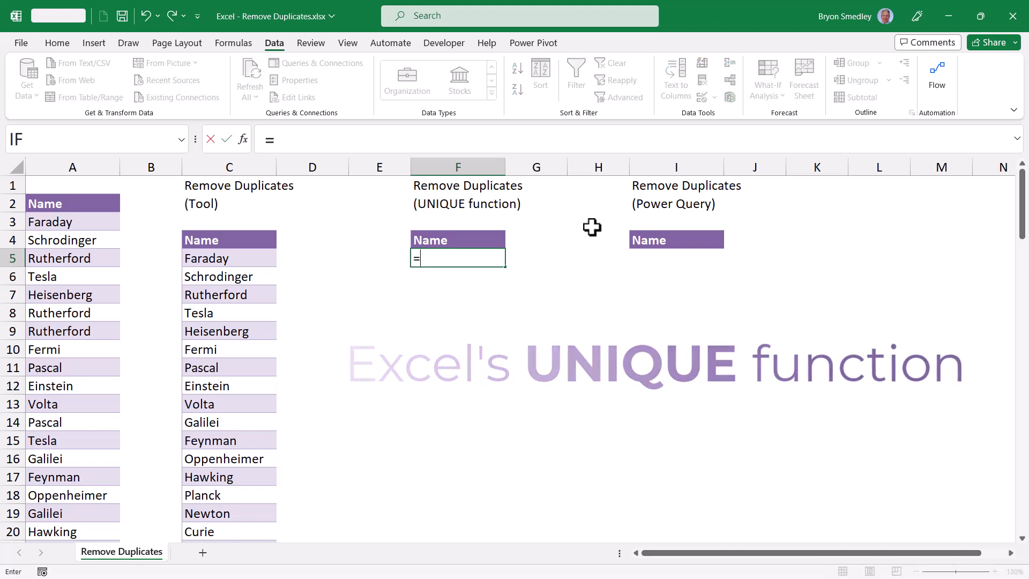
click(89, 225)
key(ctrl+shift+Down)
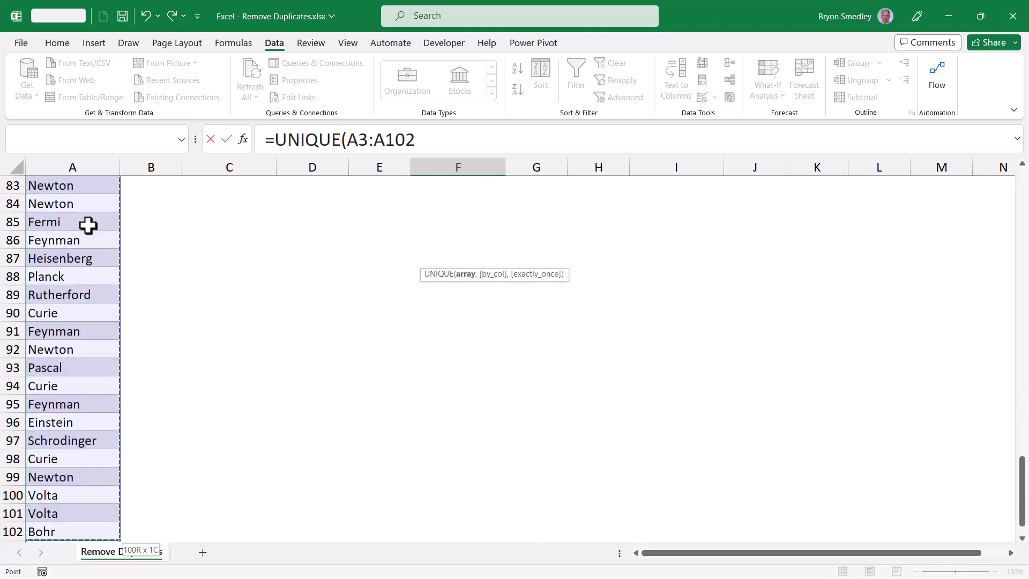
key(ctrl+BackSpace)
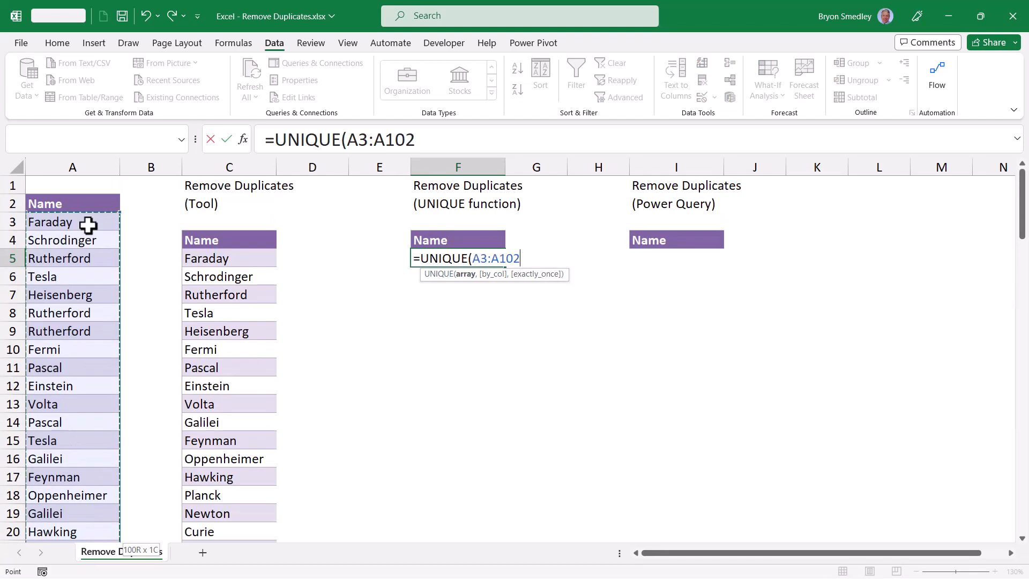
key(Return)
key(Up)
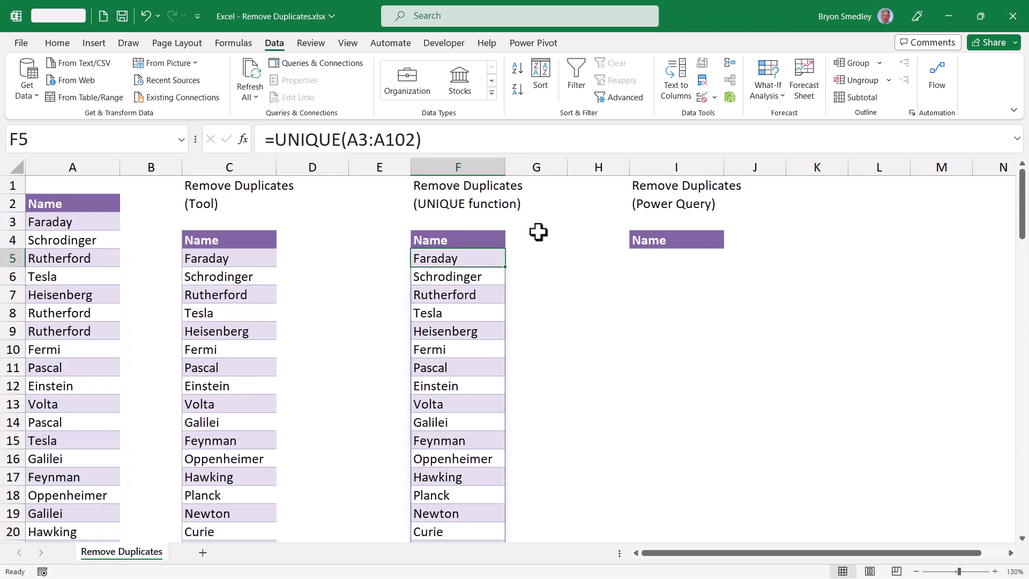
Step: Replace the name in cell A6 of the source list with a different surname to test the UNIQUE formula
click(65, 276)
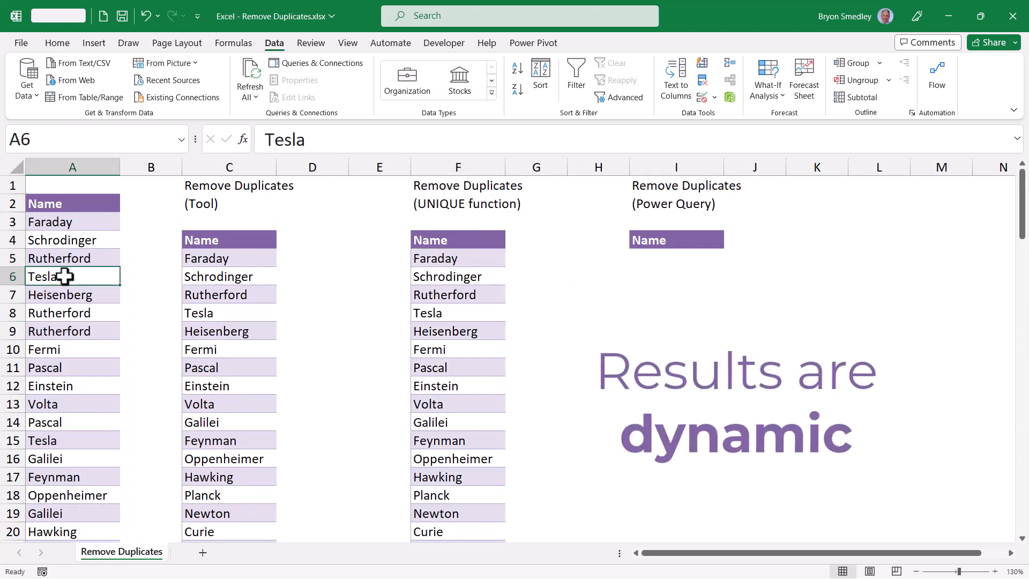
text(Solimo)
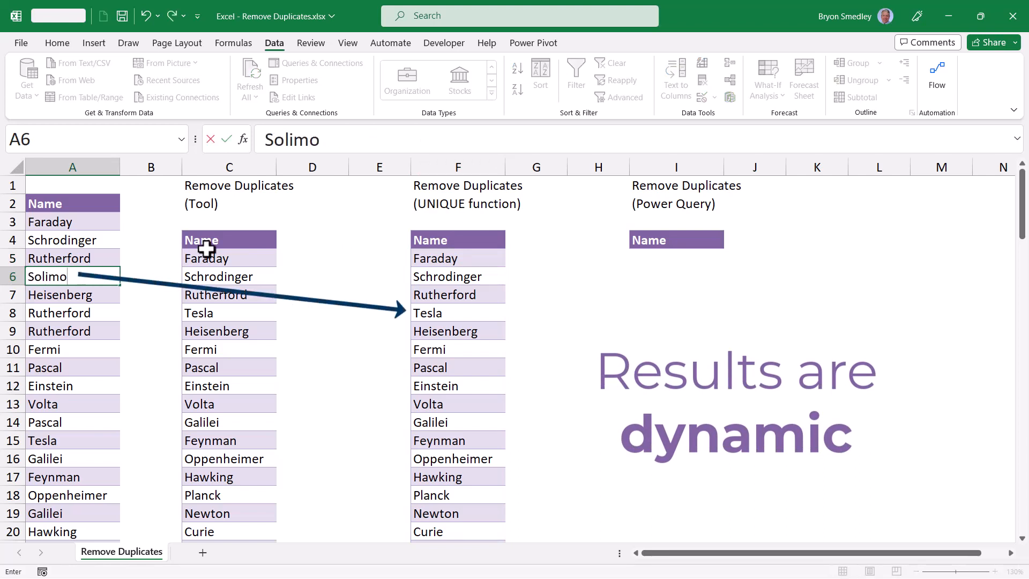
key(Return)
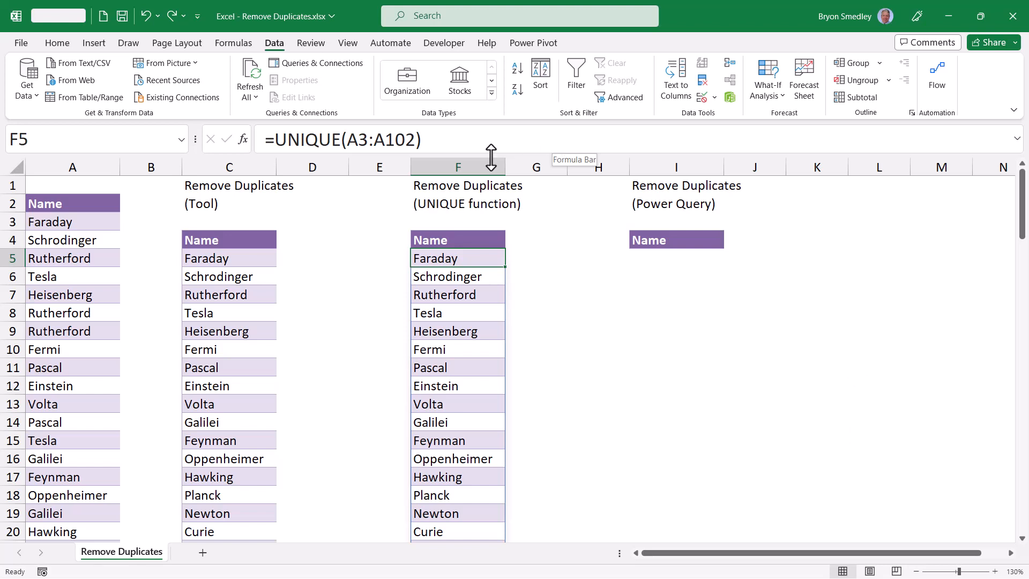
Step: Wrap the UNIQUE formula in F5 in the SORT function so it reads =SORT(UNIQUE(A3:A102))
click(273, 142)
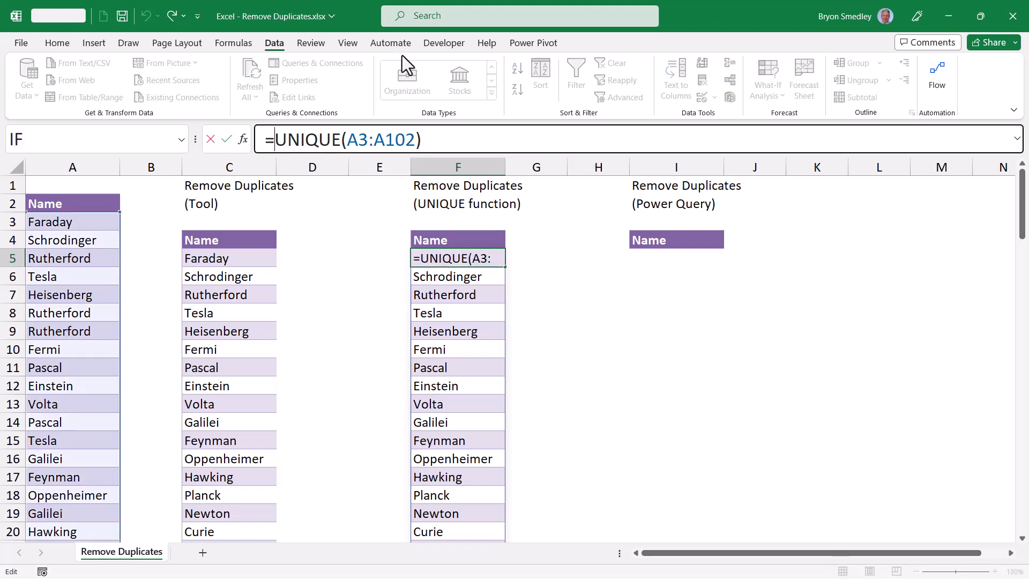
text(SO)
key(Tab)
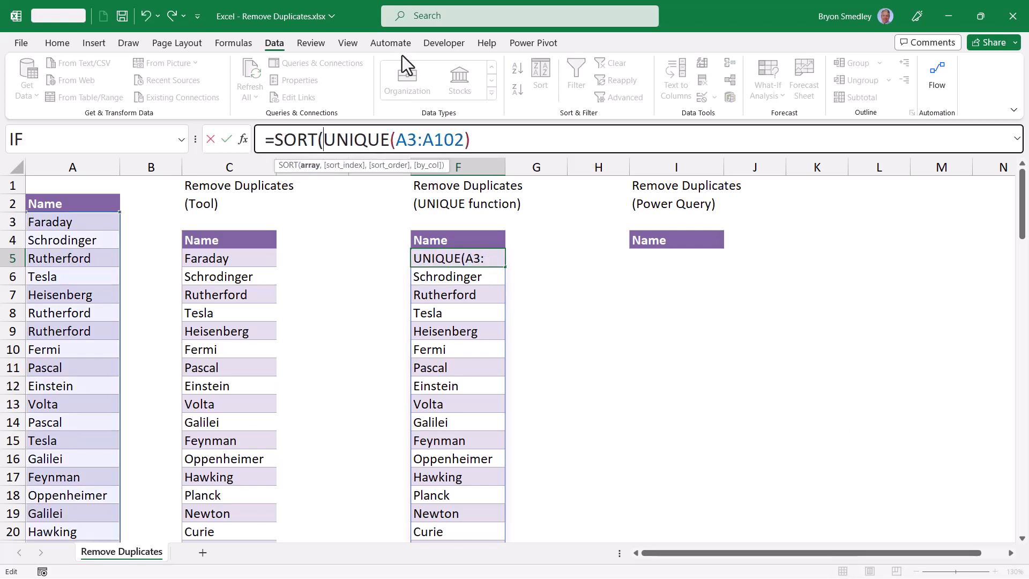
key(End)
text())
key(Return)
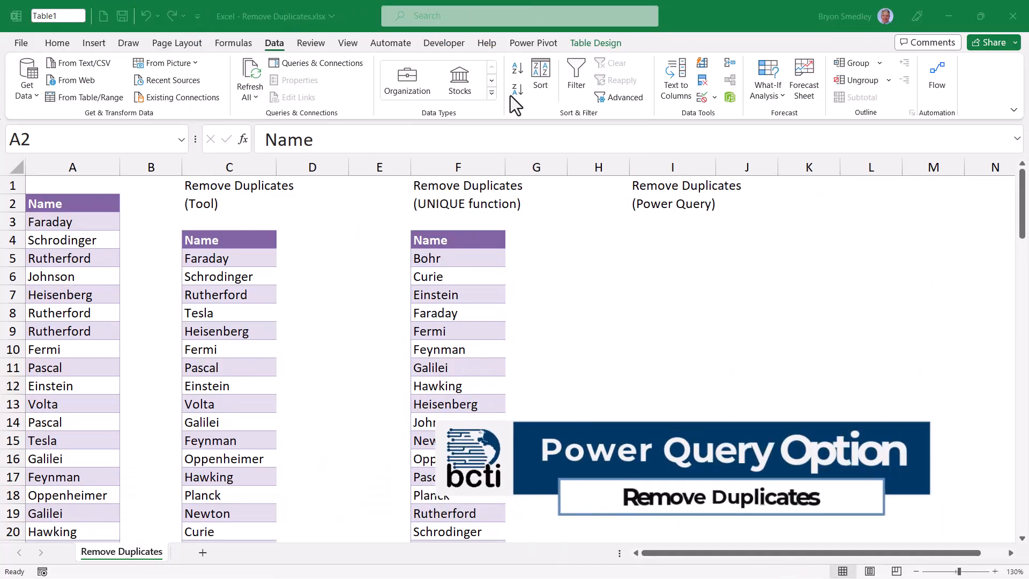
Step: Remove the duplicate rows from the source Name table in Power Query and sort the names in ascending order
click(92, 239)
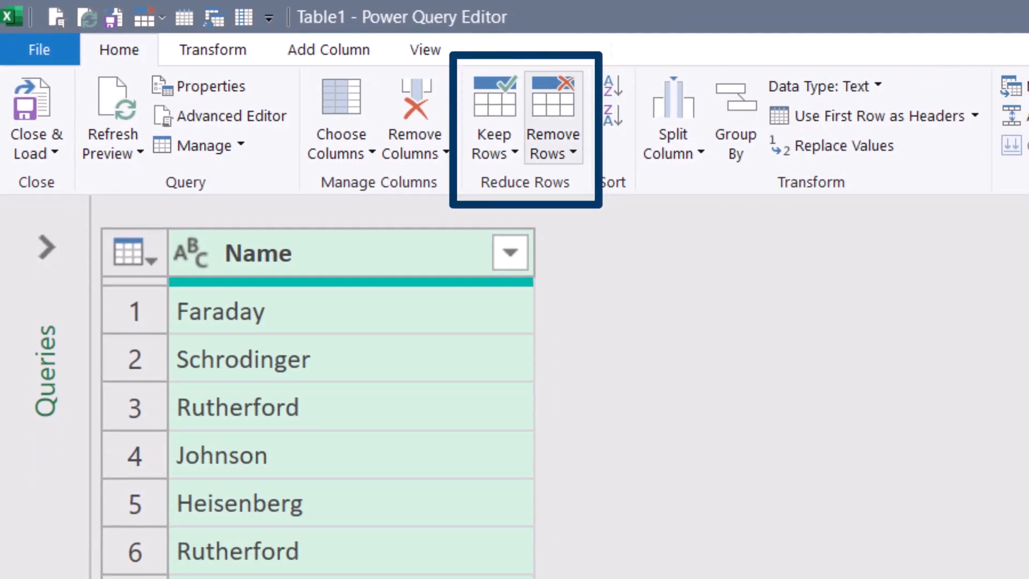
click(552, 143)
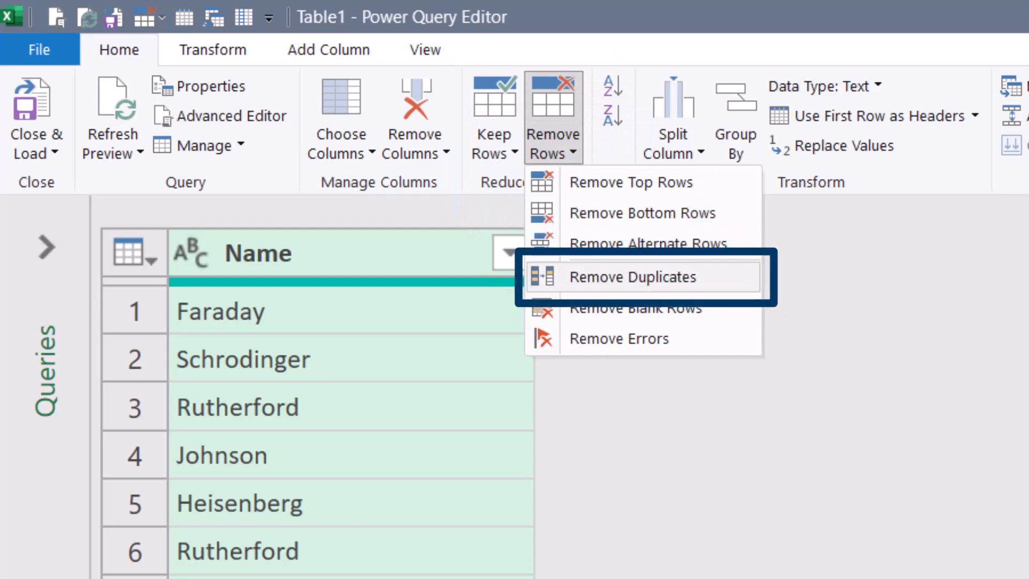
click(632, 277)
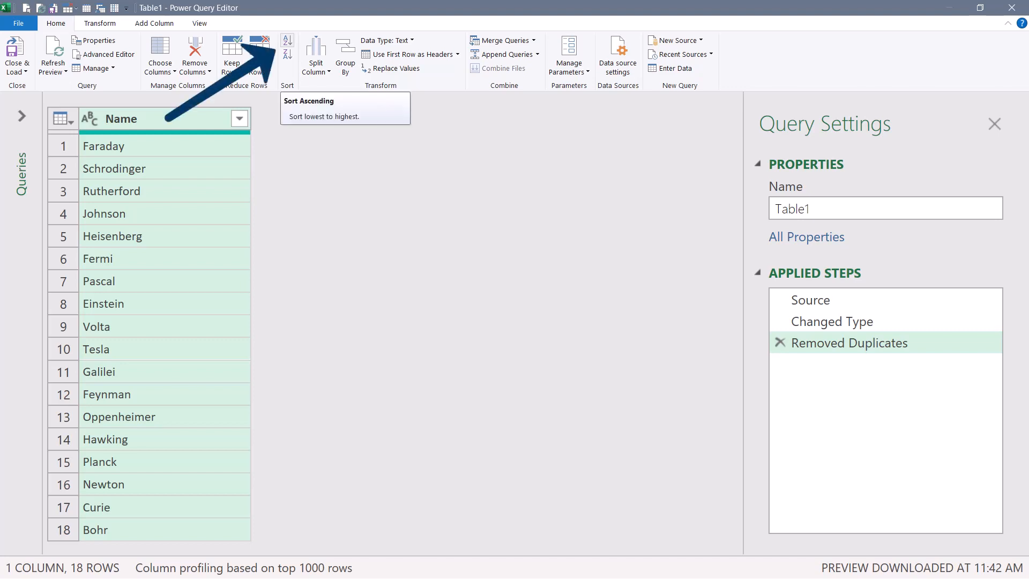
click(287, 40)
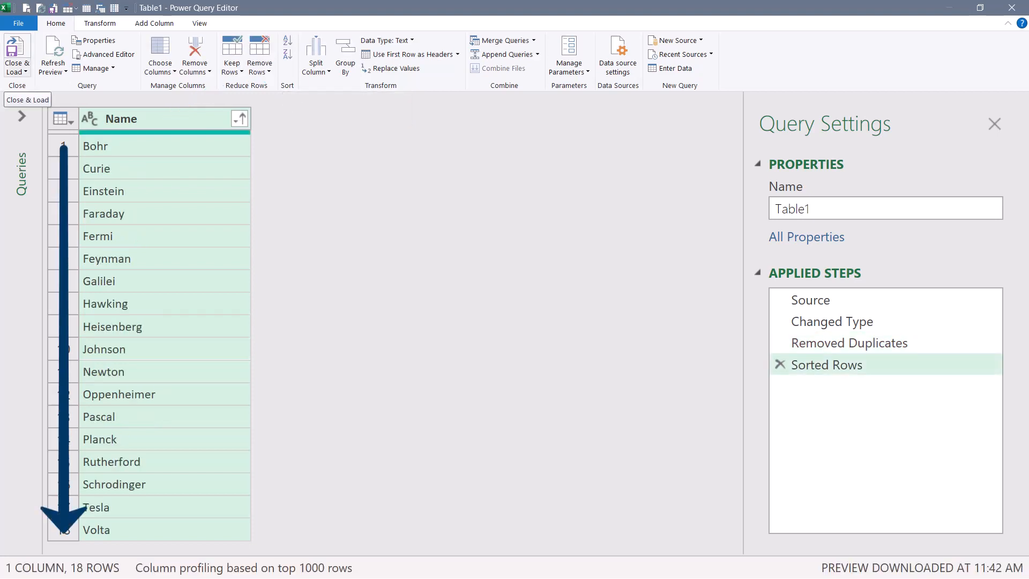
Step: Load the query result as a table into the existing Remove Duplicates worksheet at cell I4
click(17, 71)
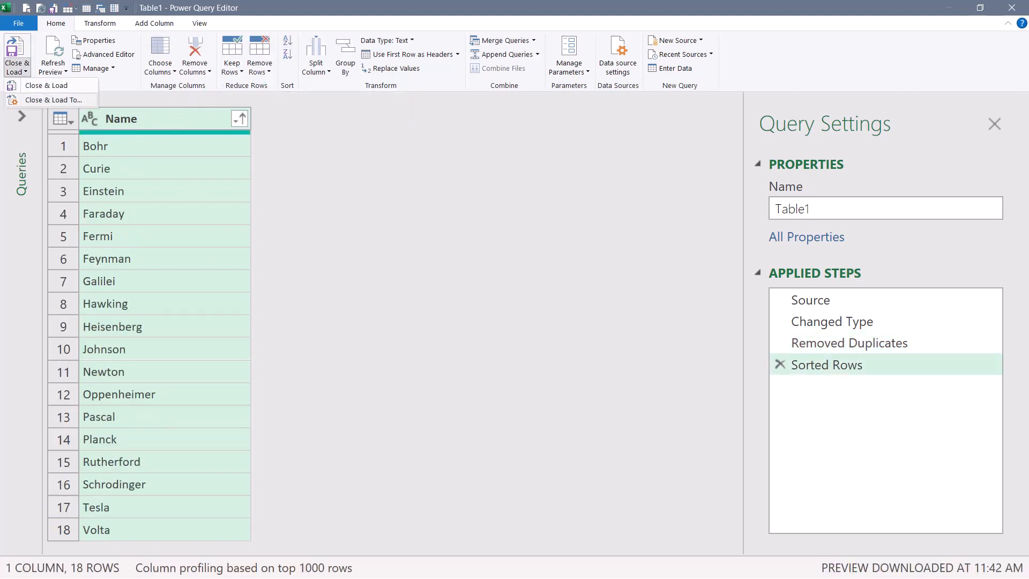
click(53, 99)
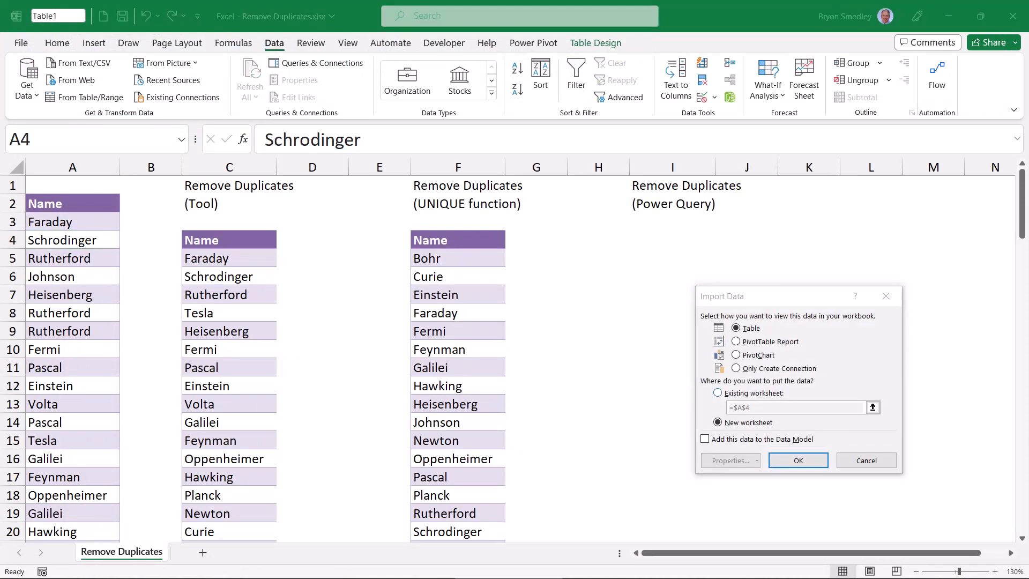
click(718, 392)
click(671, 240)
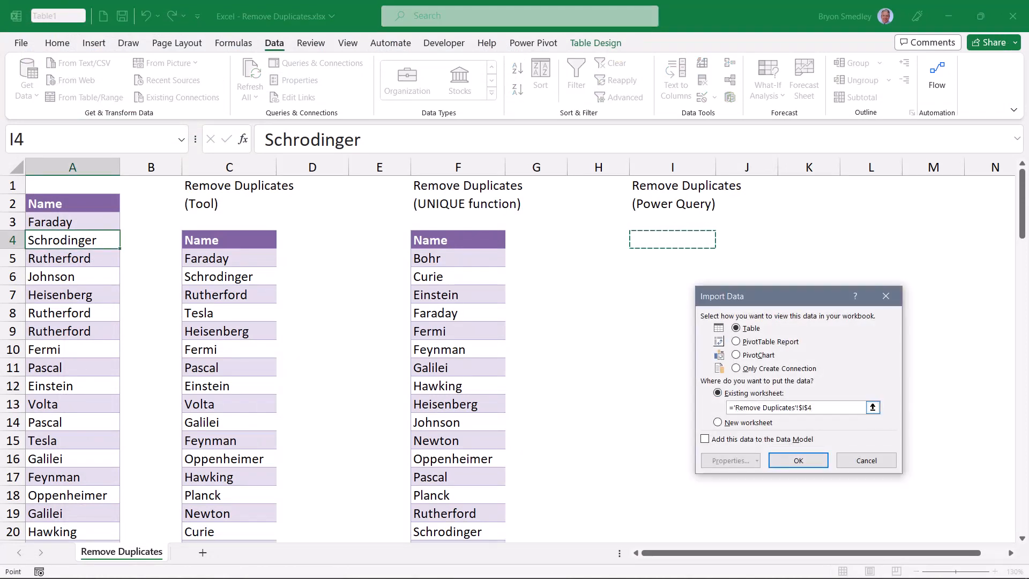
click(798, 460)
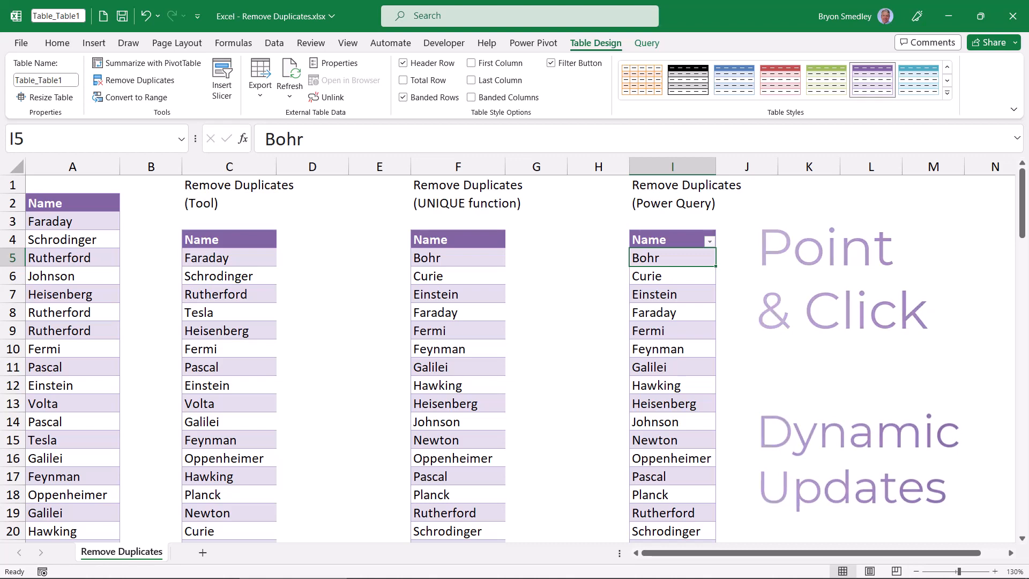
Step: Change the name in source cell A6 to Tesla and refresh the Power Query results table in column I
click(72, 276)
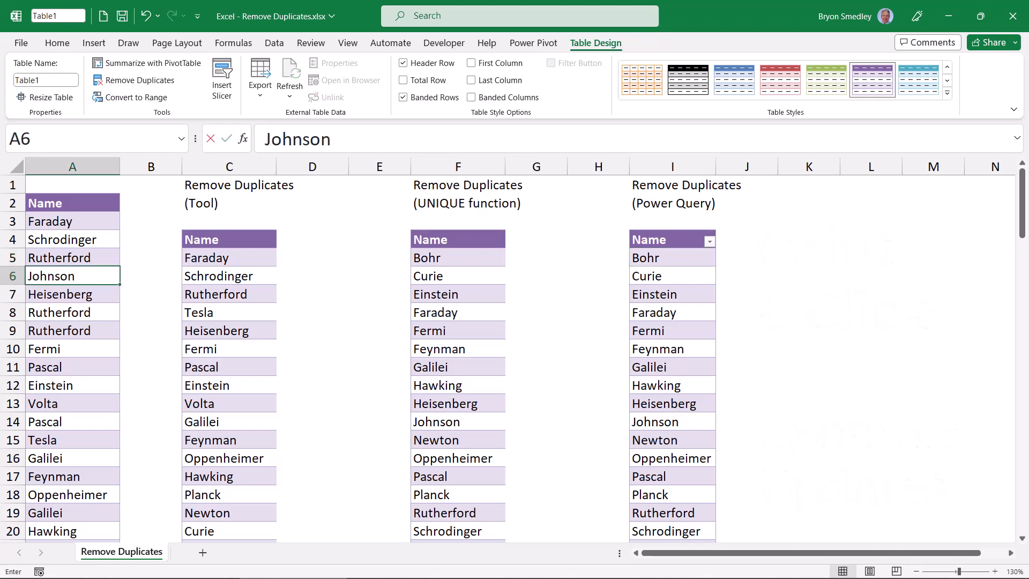
text(Tesla)
key(Return)
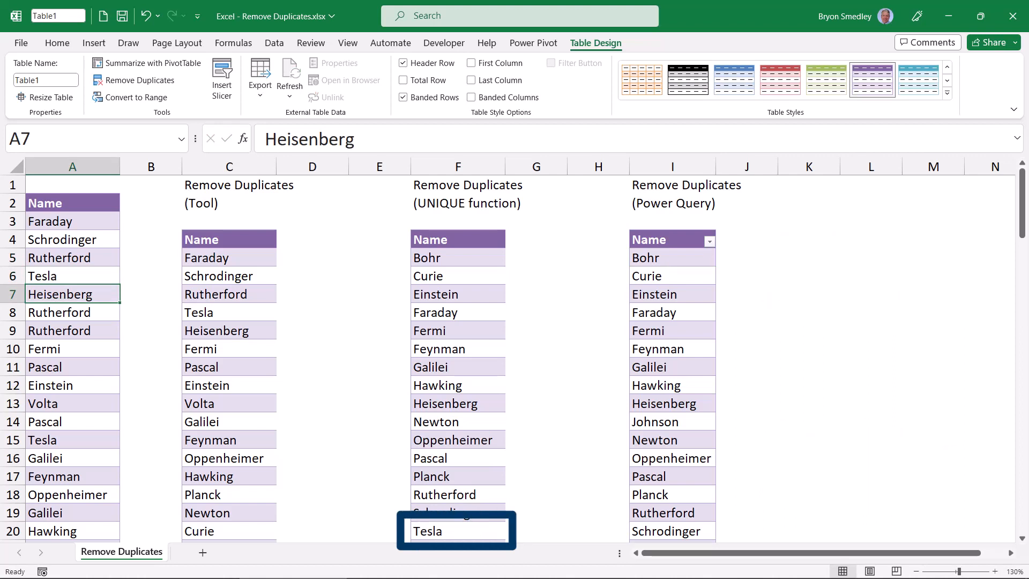
right_click(691, 276)
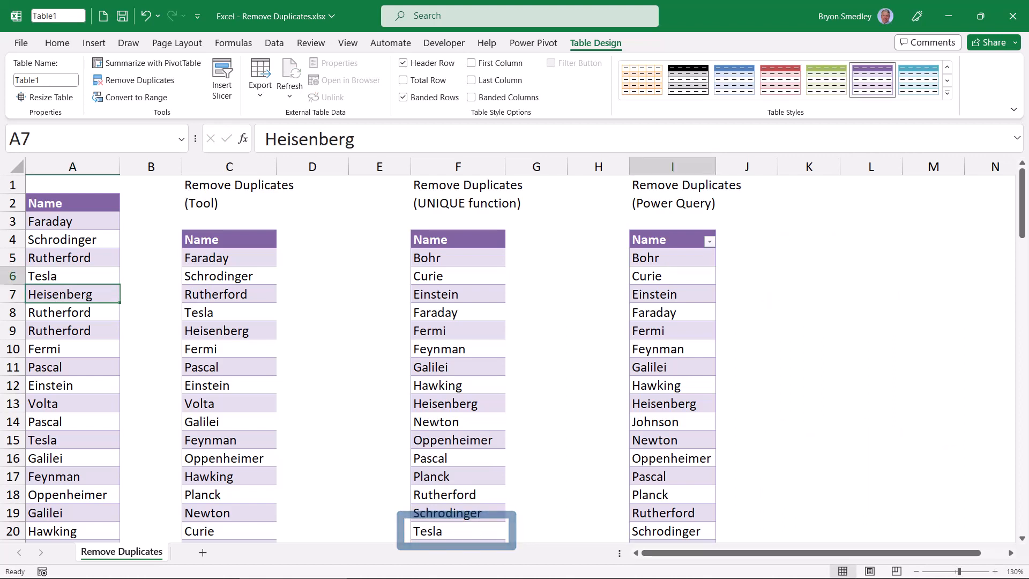
click(730, 267)
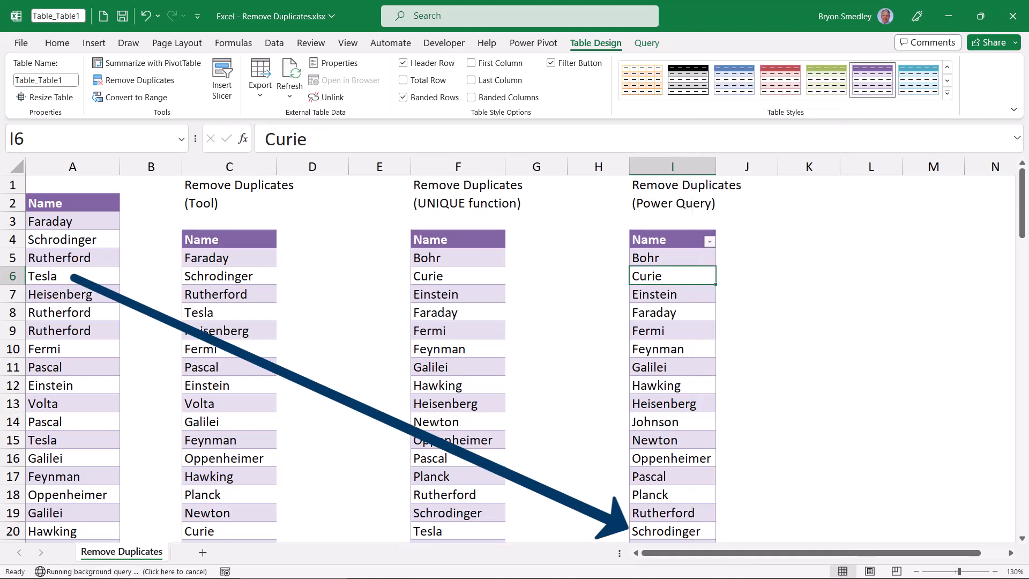